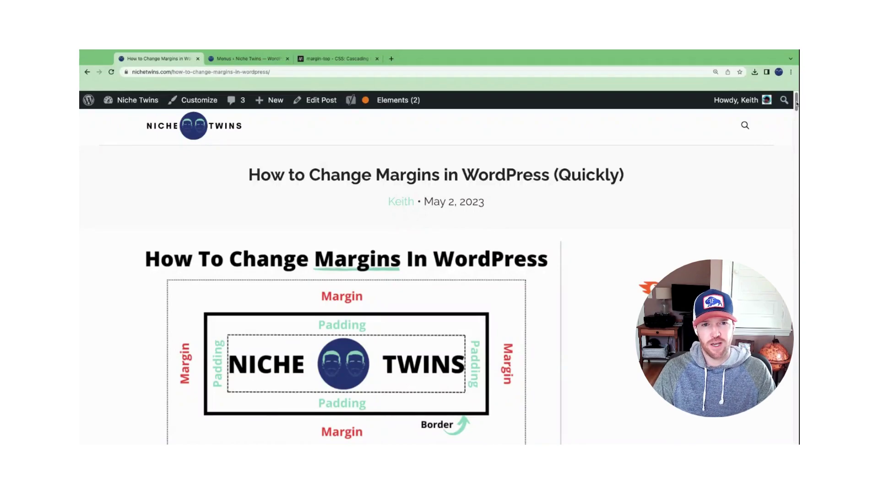
# Step: From the site's admin area, open the Customizer's Layout section
pyautogui.scroll(-8, 348, 275)
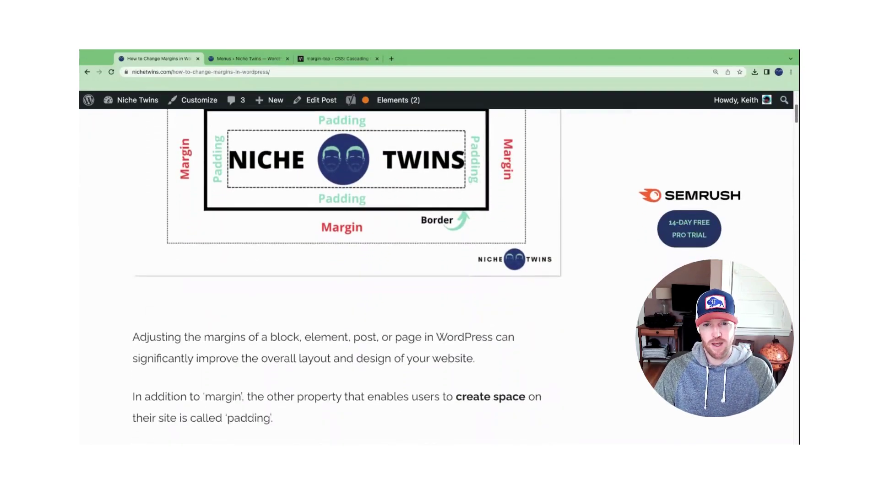
pyautogui.scroll(-2, 473, 148)
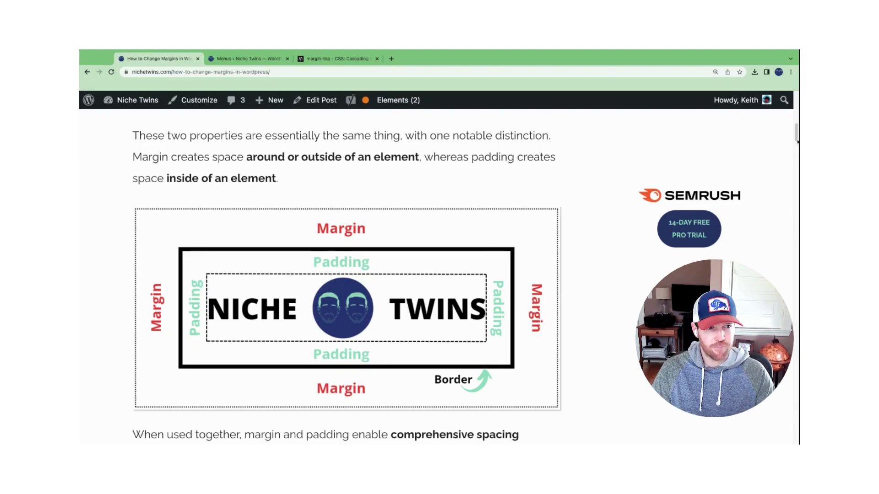
pyautogui.scroll(-6, 797, 135)
pyautogui.scroll(-5, 797, 136)
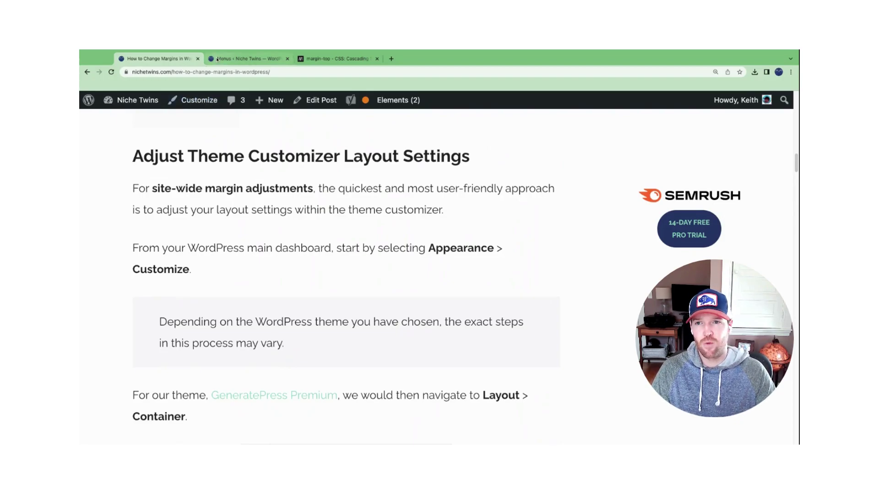
pyautogui.click(243, 58)
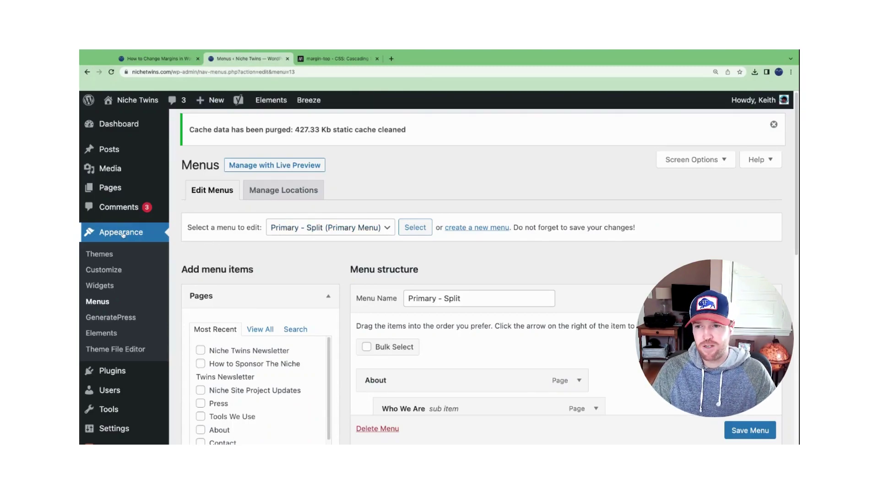
pyautogui.click(109, 270)
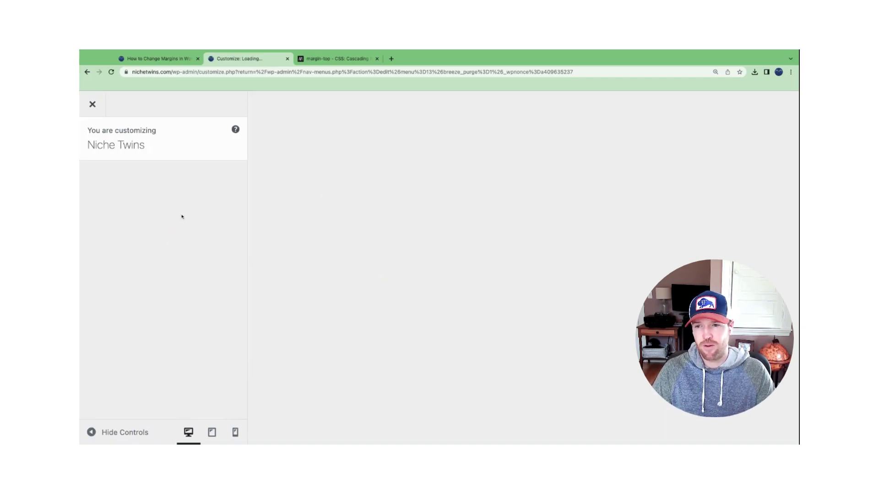
pyautogui.click(121, 255)
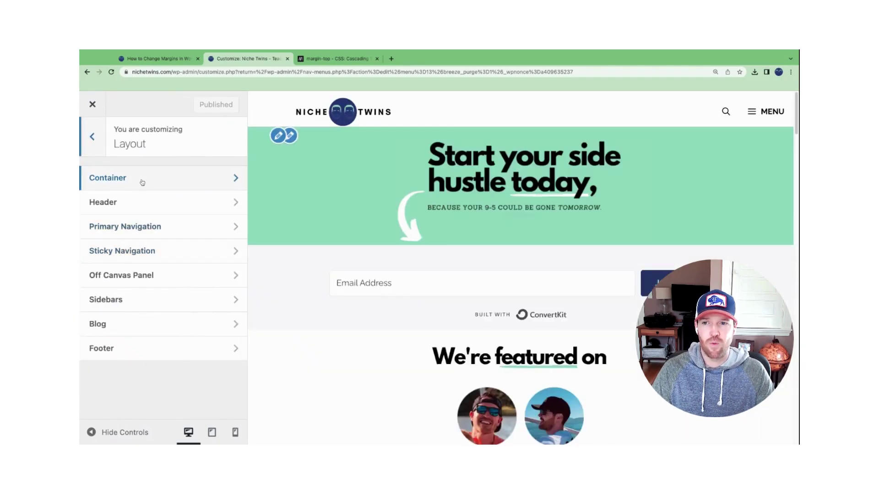
# Step: In Container settings, set Container Width to 1050 px and Separating Space to 33 px
pyautogui.click(142, 182)
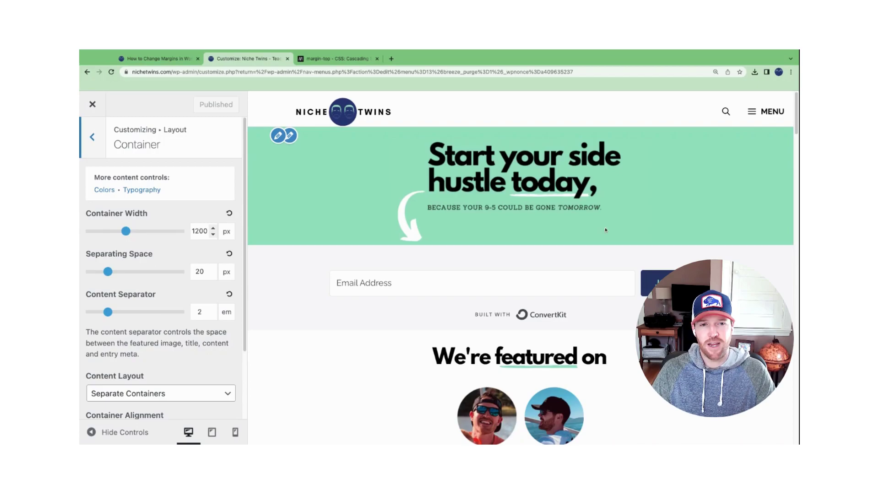
pyautogui.moveTo(797, 118); pyautogui.dragTo(796, 172)
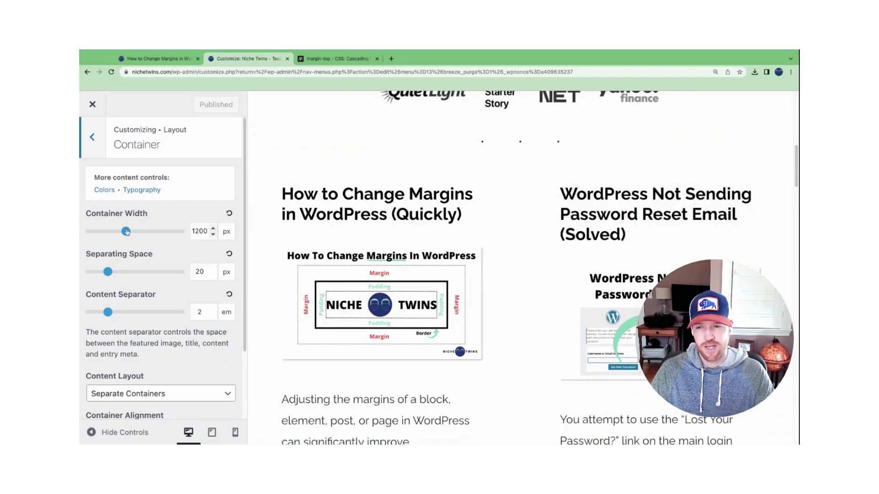
pyautogui.moveTo(127, 232); pyautogui.dragTo(98, 231)
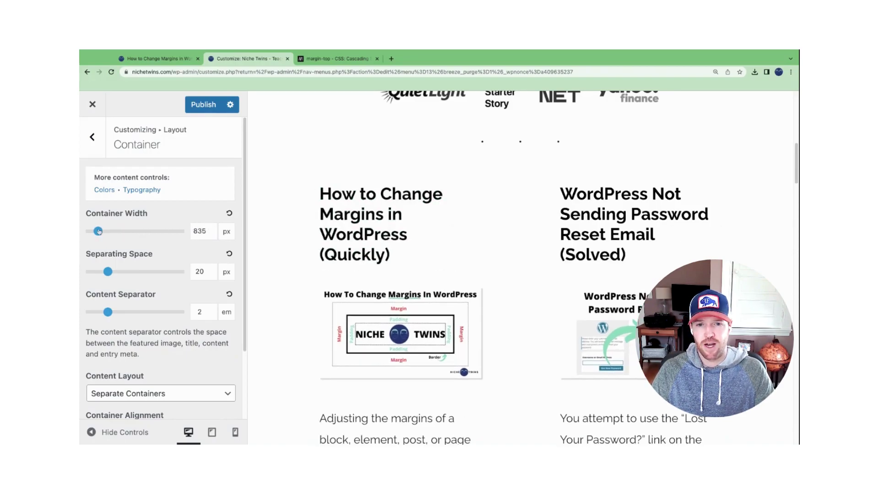
pyautogui.moveTo(98, 231); pyautogui.dragTo(114, 231)
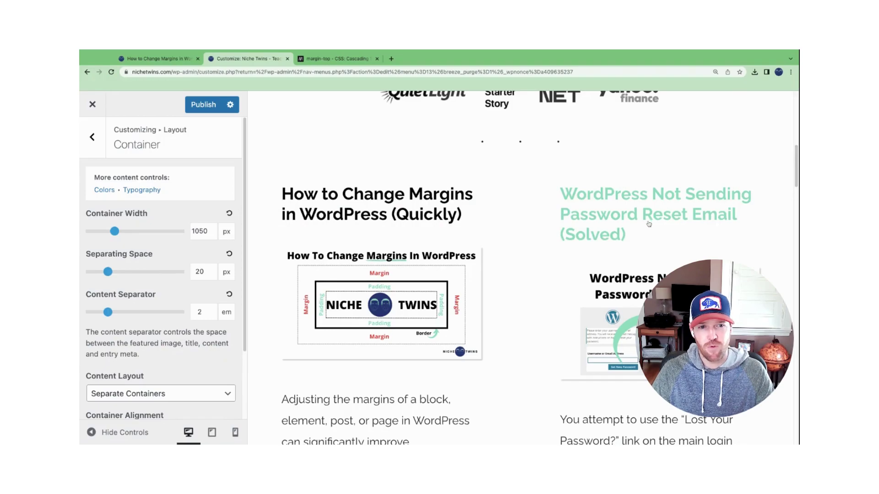
pyautogui.moveTo(109, 280)
pyautogui.mouseDown()
pyautogui.moveTo(152, 272)
pyautogui.moveTo(111, 272)
pyautogui.mouseUp()
# Step: Set Separating Space to 24 px, then nudge the Content Separator value up and back down
pyautogui.click(201, 271)
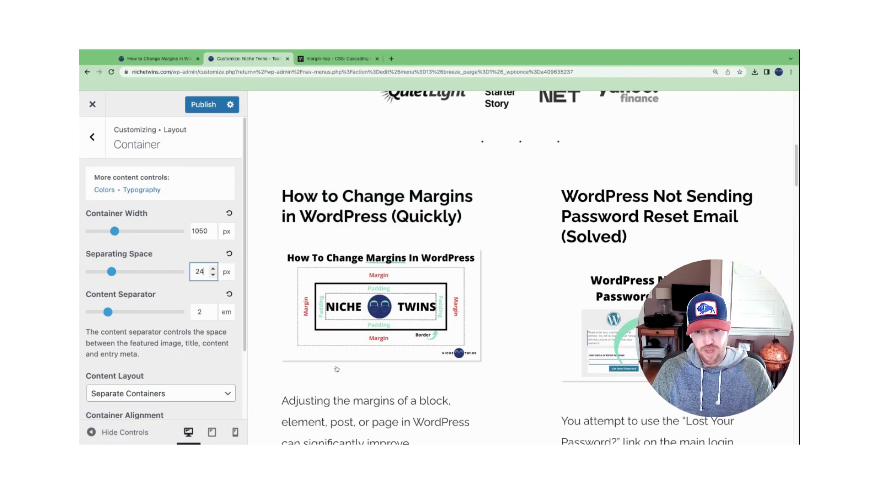
pyautogui.press('Tab')
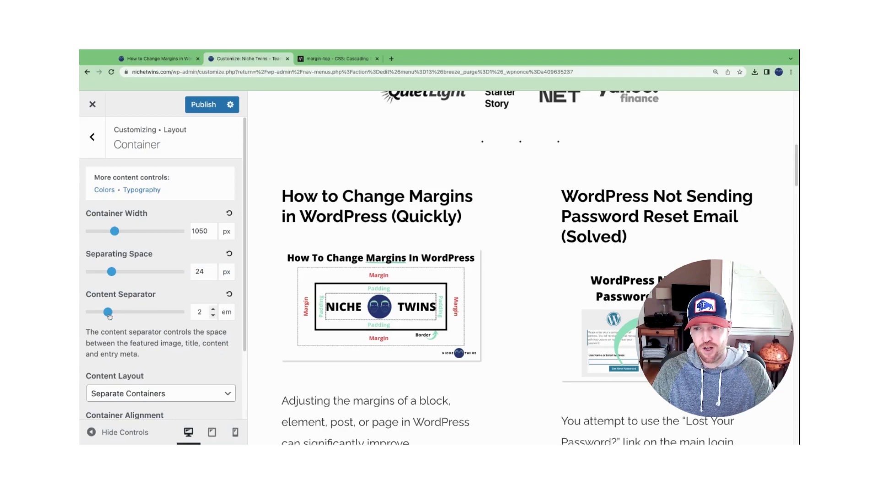
pyautogui.press('Up')
pyautogui.press('Up')
pyautogui.press('Up')
pyautogui.press('Up')
pyautogui.press('Up')
pyautogui.press('Up')
pyautogui.press('Up')
pyautogui.press('Up')
pyautogui.press('Up')
pyautogui.press('Up')
pyautogui.press('Up')
pyautogui.press('Up')
pyautogui.press('Up')
pyautogui.press('Up')
pyautogui.press('Up')
pyautogui.press('Up')
pyautogui.press('Up')
pyautogui.press('Up')
pyautogui.press('Up')
pyautogui.press('Up')
pyautogui.press('Up')
pyautogui.press('Up')
pyautogui.press('Up')
pyautogui.press('Up')
pyautogui.press('Up')
pyautogui.press('Up')
pyautogui.press('Up')
pyautogui.press('Up')
pyautogui.press('Up')
pyautogui.press('Up')
pyautogui.press('Up')
pyautogui.press('Up')
pyautogui.press('Up')
pyautogui.press('Up')
pyautogui.press('Up')
pyautogui.press('Up')
pyautogui.press('Up')
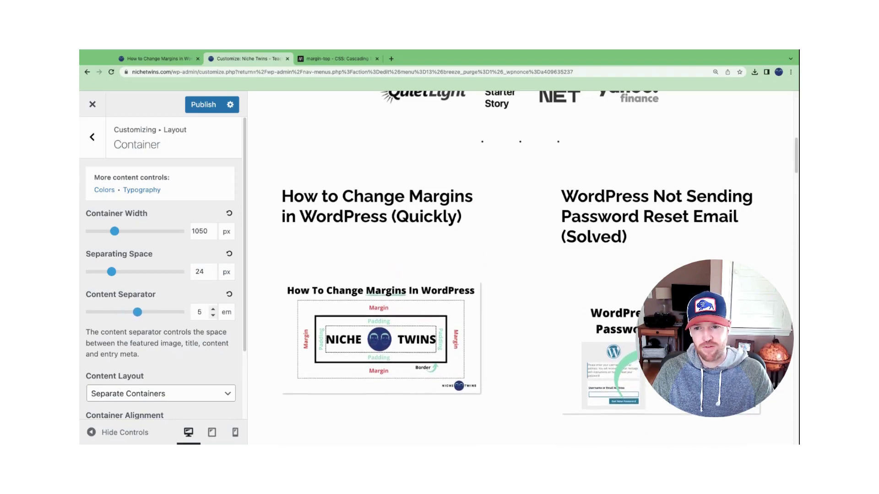
pyautogui.press('Down')
pyautogui.press('Down')
pyautogui.press('Down')
pyautogui.press('Down')
pyautogui.press('Down')
pyautogui.press('Down')
pyautogui.press('Down')
pyautogui.press('Down')
pyautogui.press('Down')
pyautogui.press('Down')
pyautogui.press('Down')
pyautogui.press('Down')
pyautogui.press('Down')
pyautogui.press('Down')
pyautogui.press('Down')
pyautogui.press('Down')
pyautogui.press('Down')
pyautogui.press('Down')
pyautogui.press('Down')
pyautogui.press('Down')
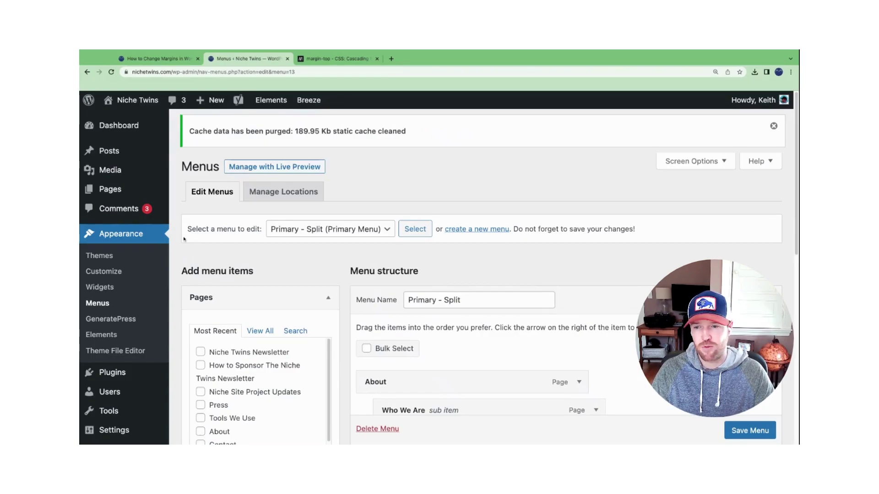
# Step: Open 'How to Change Margins in WordPress (Quickly)' from All Posts in the block editor
pyautogui.click(122, 154)
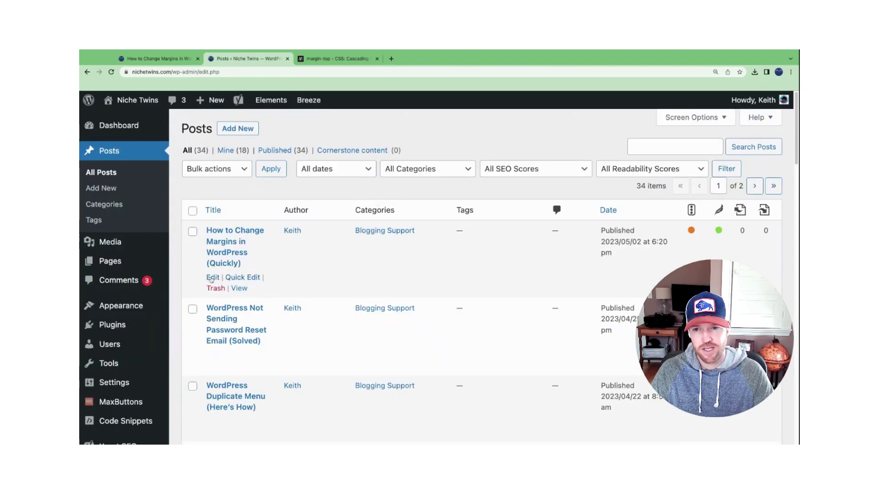
pyautogui.click(211, 277)
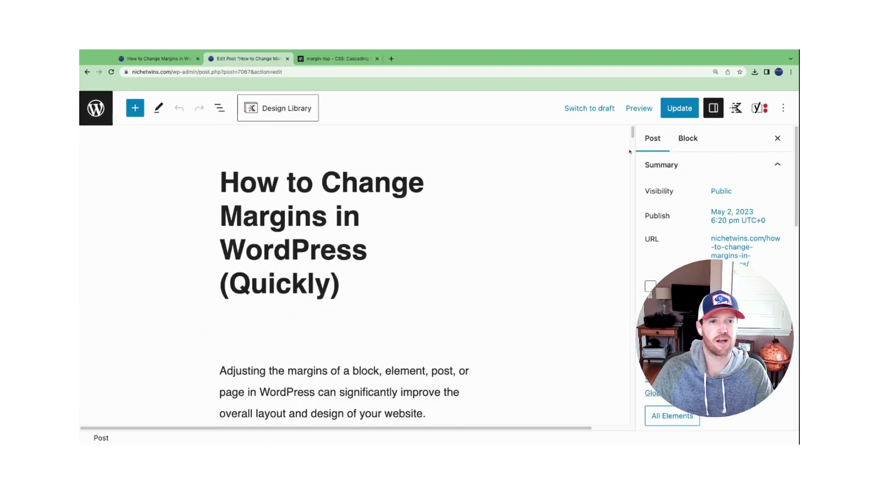
# Step: Insert a Spacer block between the opening paragraph and the paragraph about padding
pyautogui.scroll(-4, 321, 185)
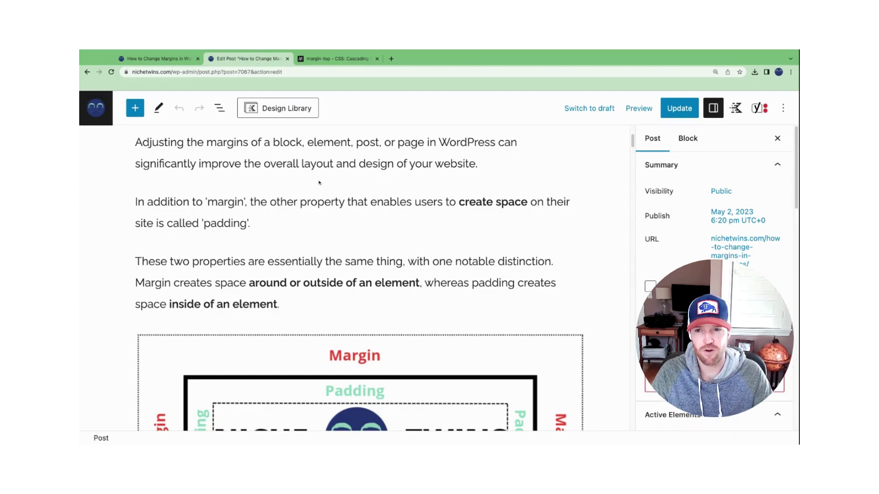
pyautogui.moveTo(356, 183)
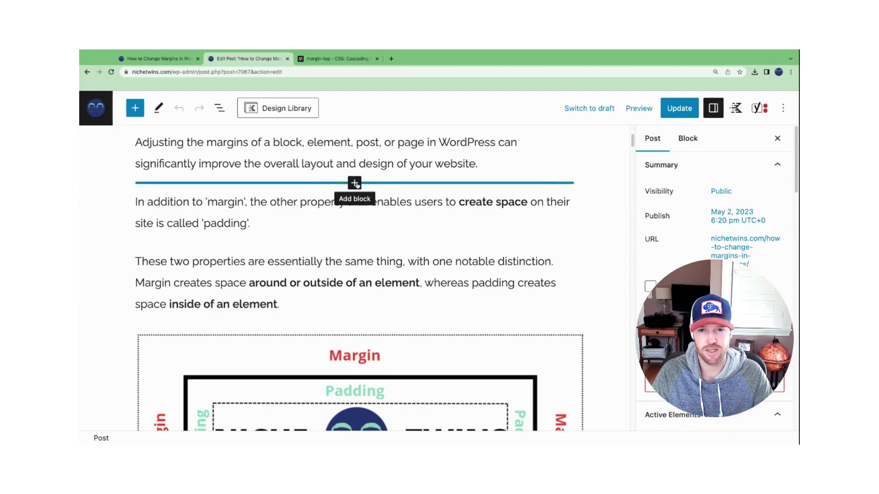
pyautogui.click(355, 183)
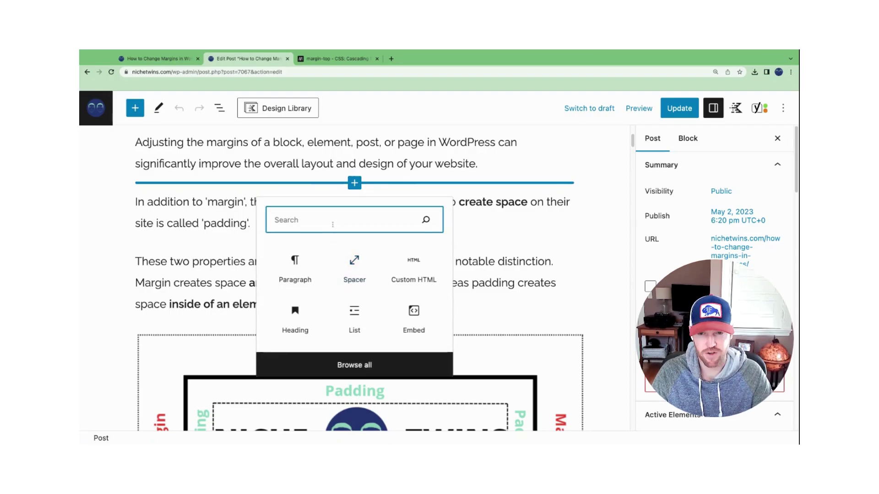
pyautogui.write('spa')
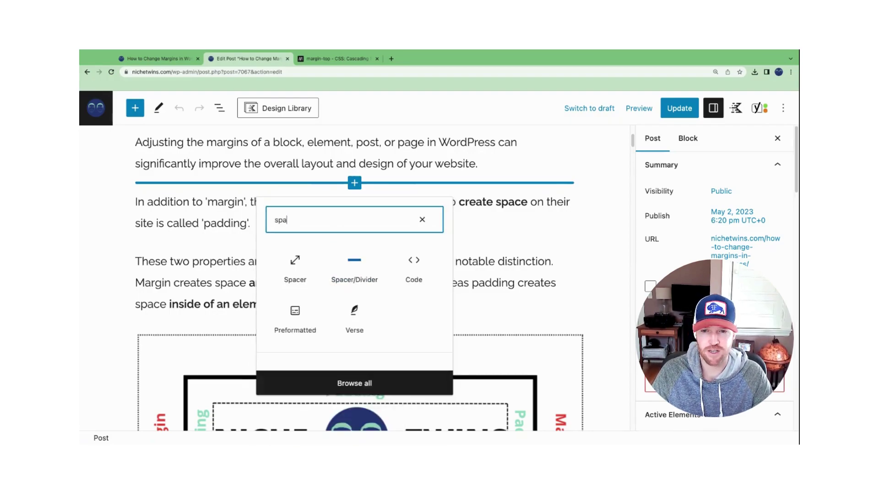
pyautogui.write('cer')
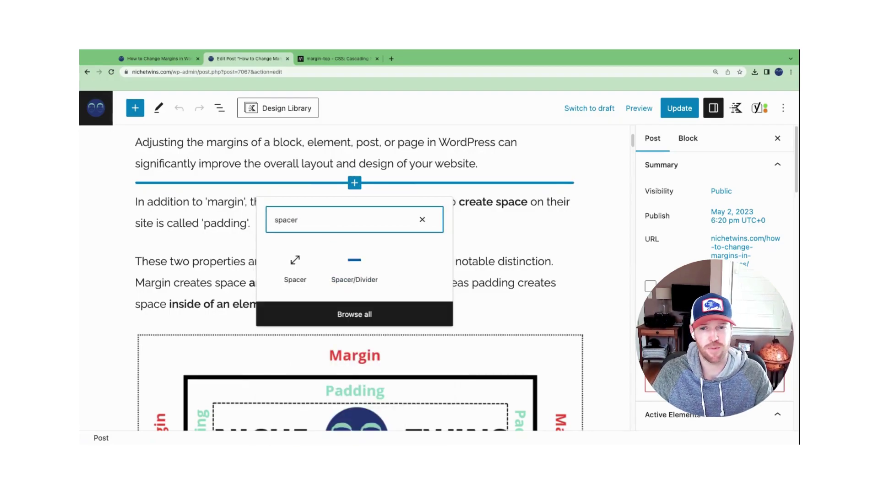
pyautogui.click(296, 272)
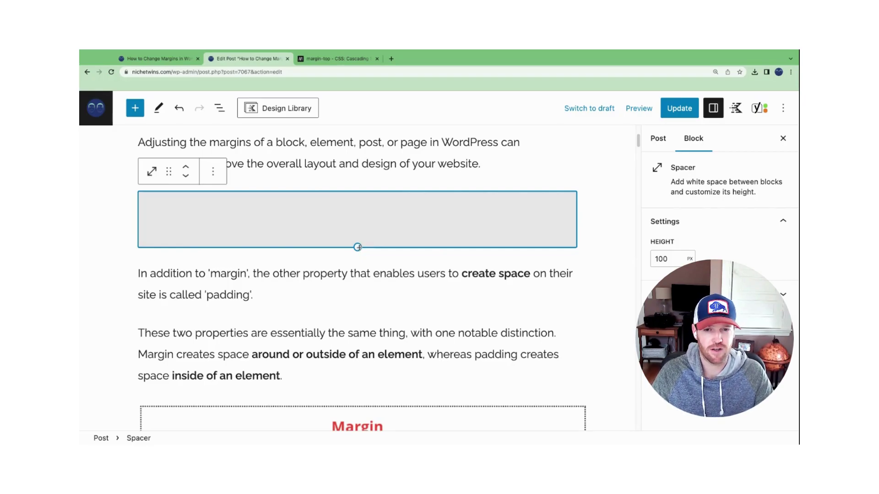
# Step: Shrink the Spacer block to 98 px and select its Height value
pyautogui.moveTo(359, 247)
pyautogui.mouseDown()
pyautogui.moveTo(358, 213)
pyautogui.moveTo(358, 246)
pyautogui.mouseUp()
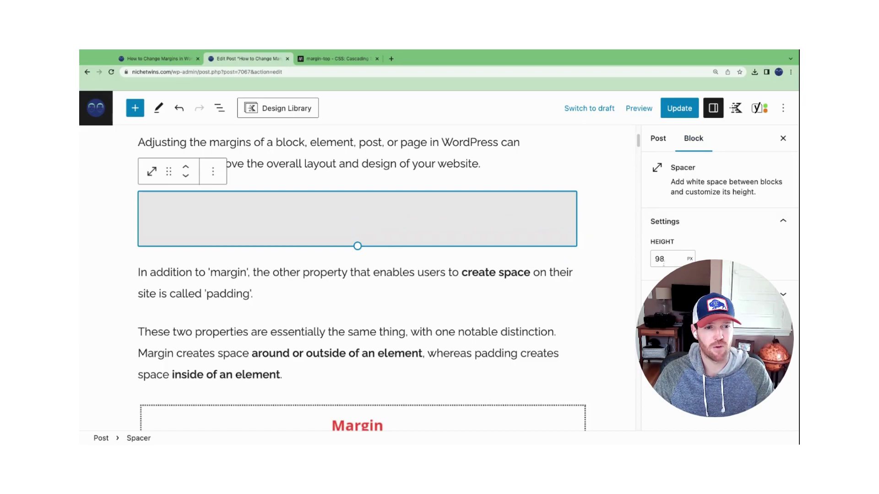
pyautogui.click(666, 259)
pyautogui.moveTo(666, 259); pyautogui.dragTo(662, 270)
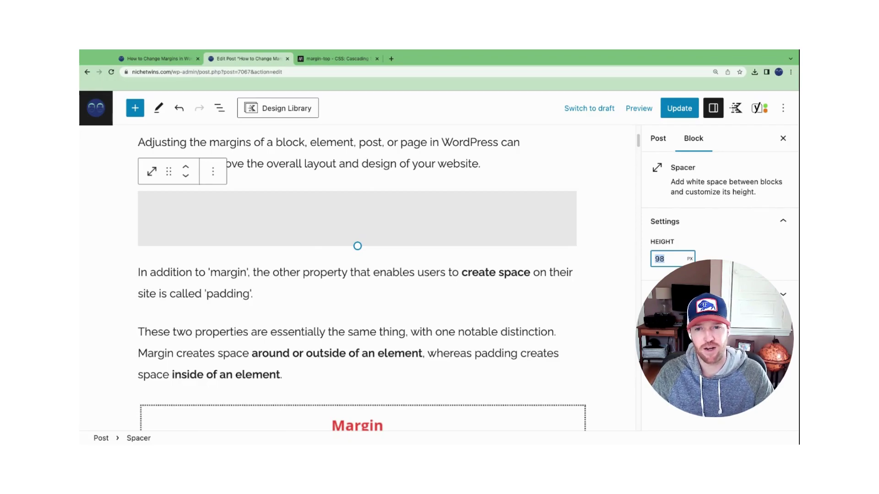
# Step: Back on the published article, scroll to the Block Editor Dimension Controls section
pyautogui.click(169, 60)
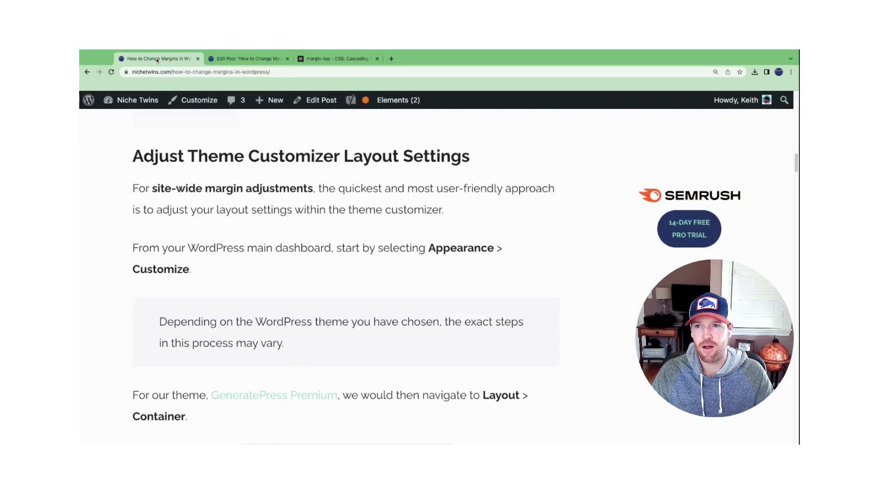
pyautogui.scroll(-5, 796, 159)
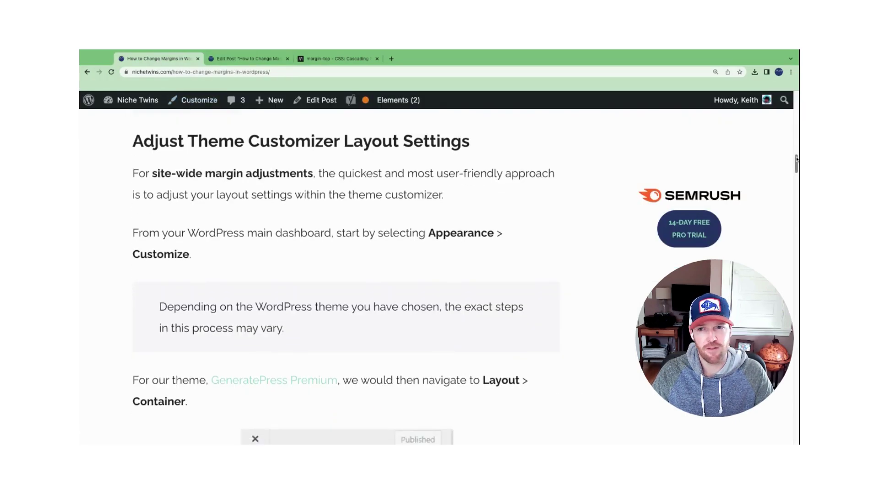
pyautogui.scroll(-12, 796, 159)
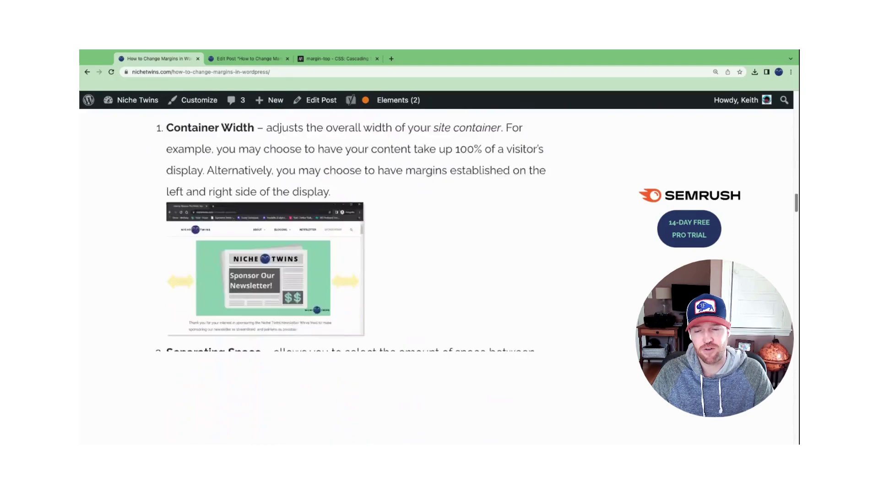
pyautogui.scroll(-10, 341, 276)
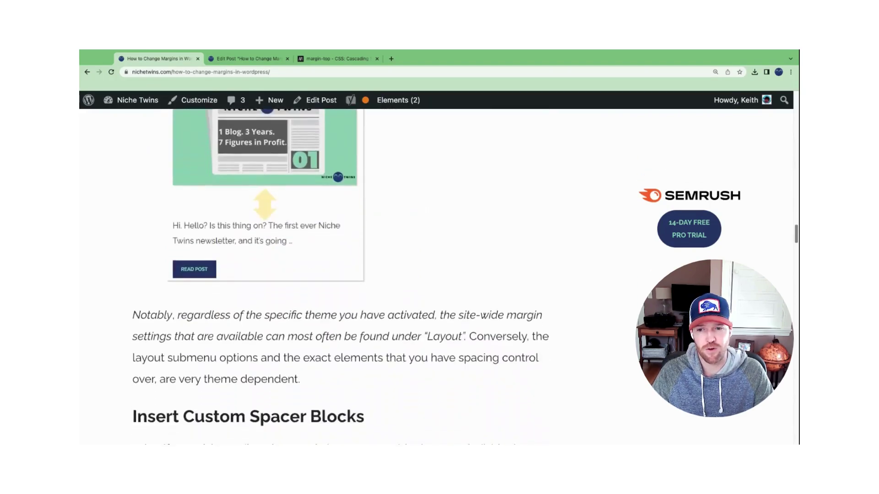
pyautogui.scroll(-4, 341, 276)
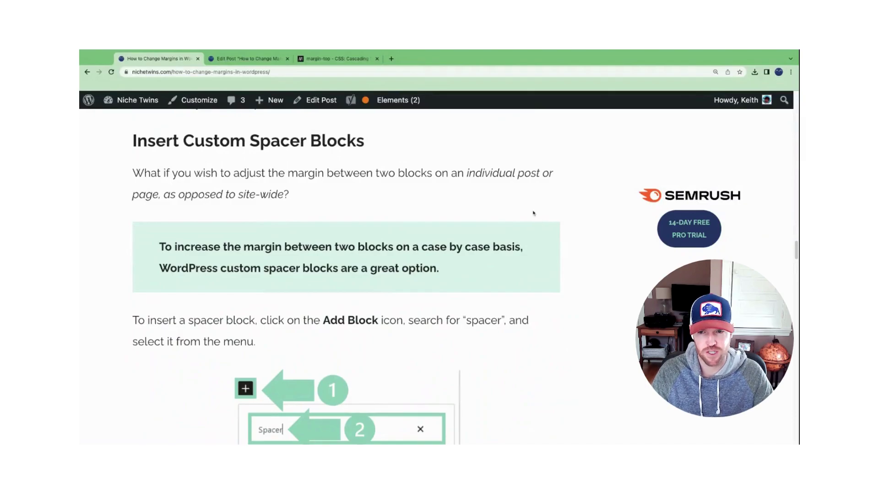
pyautogui.scroll(-1, 526, 224)
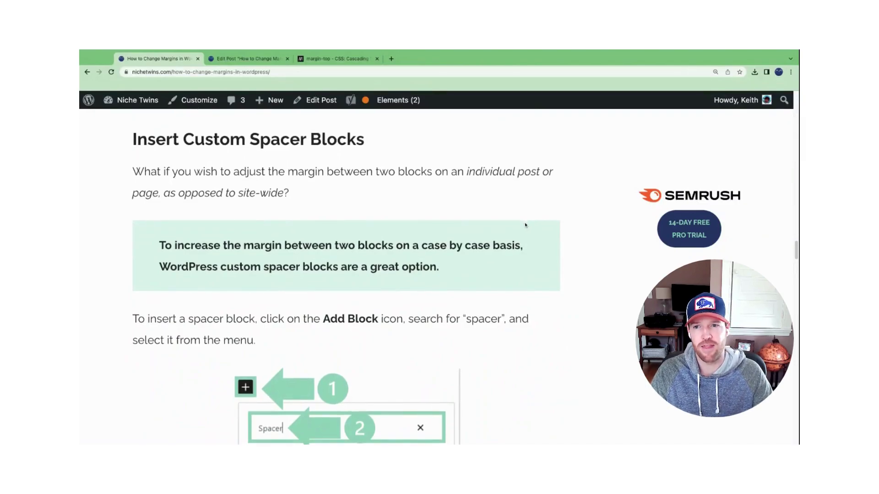
pyautogui.scroll(-15, 525, 224)
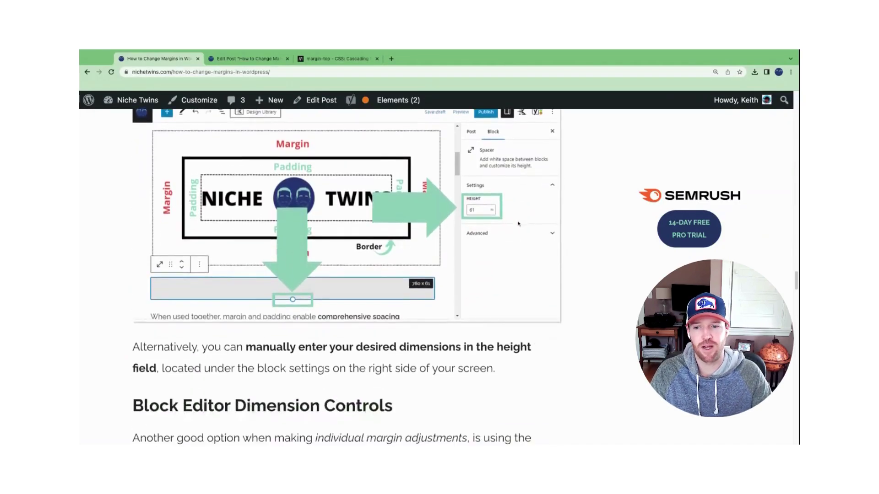
pyautogui.scroll(-3, 518, 223)
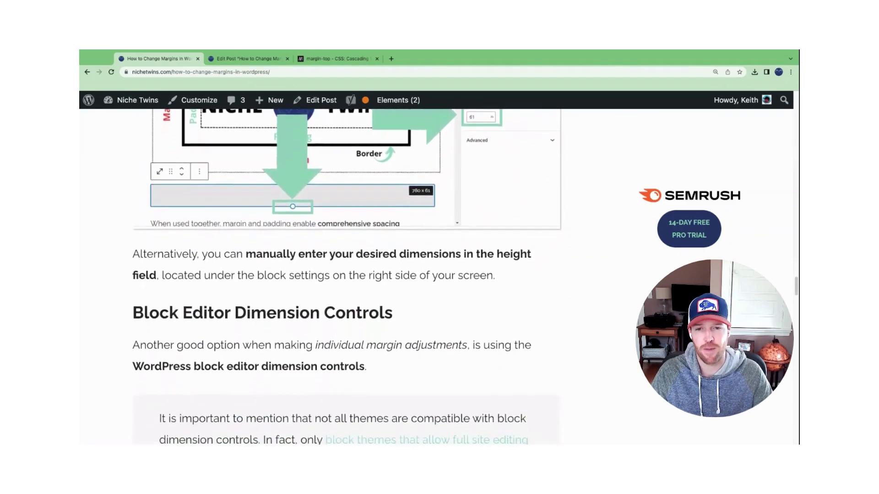
pyautogui.scroll(-6, 346, 272)
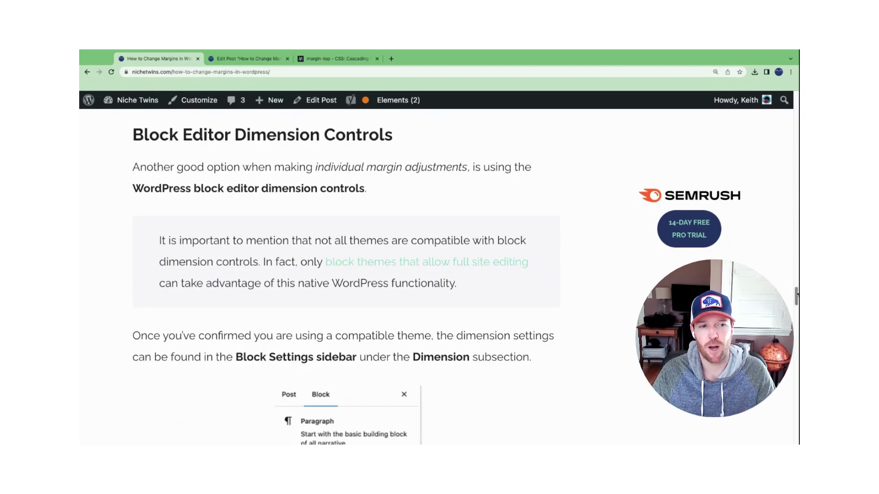
# Step: Scroll down to the per-side margin explanation and the Custom Margin CSS heading
pyautogui.scroll(-3, 792, 292)
pyautogui.scroll(-5, 797, 297)
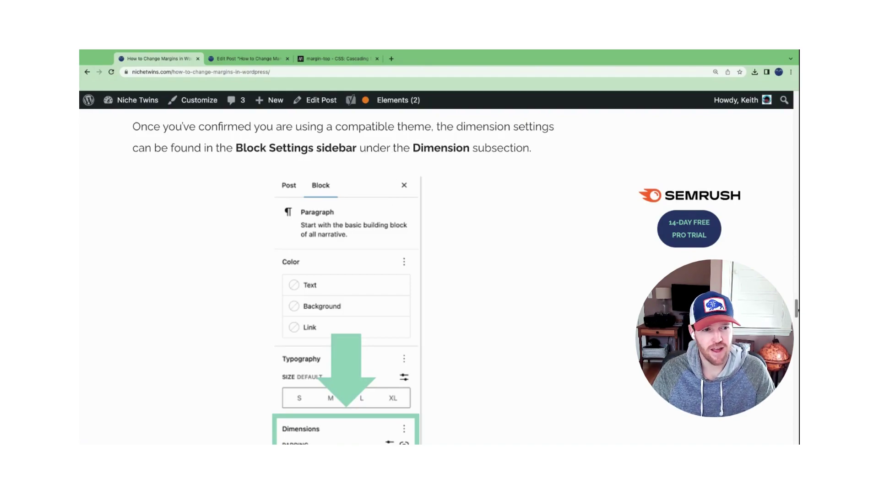
pyautogui.moveTo(797, 307); pyautogui.dragTo(797, 309)
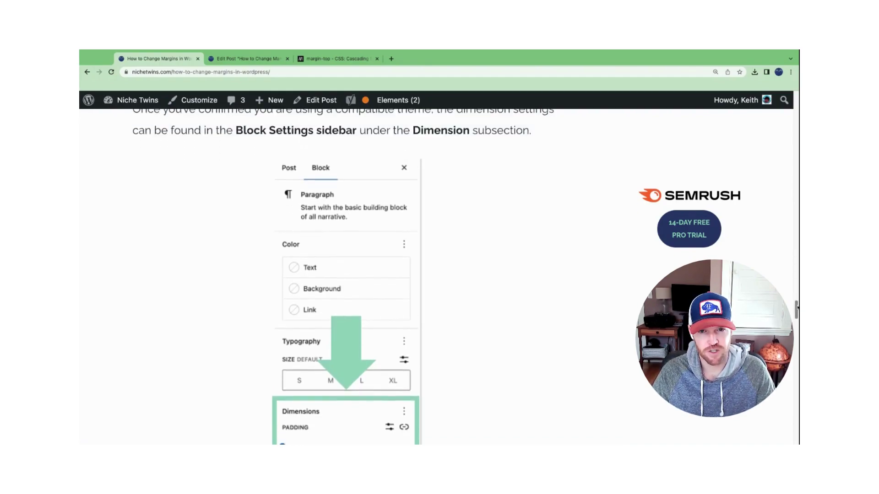
pyautogui.scroll(-5, 302, 305)
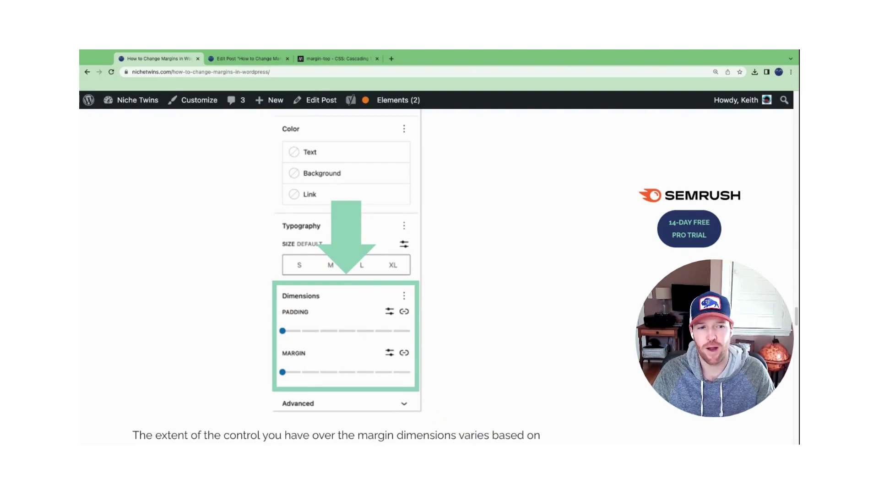
pyautogui.moveTo(796, 316); pyautogui.dragTo(795, 331)
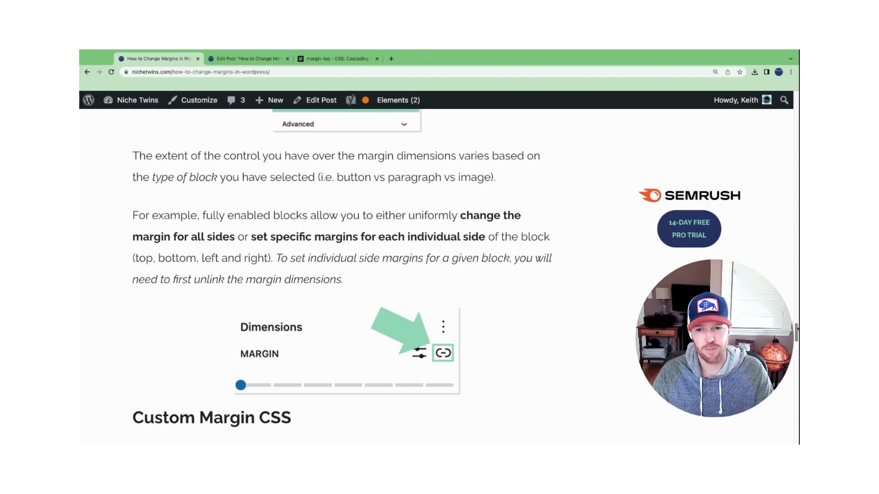
# Step: Scroll through Custom Margin CSS to the MDN Web Docs recommendation and CSS margin demo
pyautogui.moveTo(796, 327); pyautogui.dragTo(796, 350)
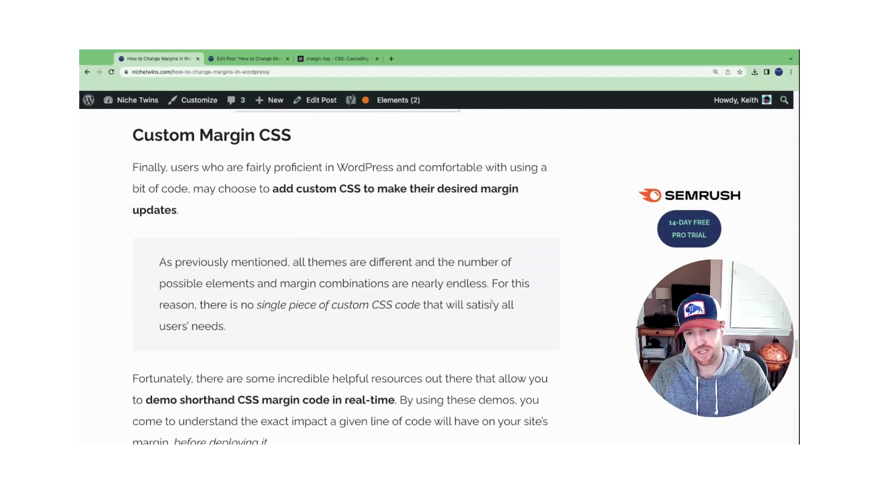
pyautogui.scroll(-1, 490, 300)
pyautogui.scroll(-3, 492, 297)
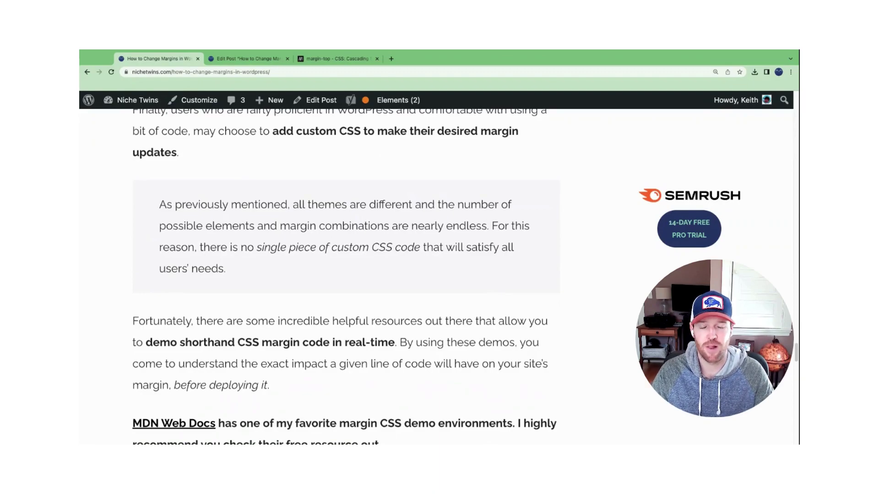
pyautogui.scroll(-1, 488, 298)
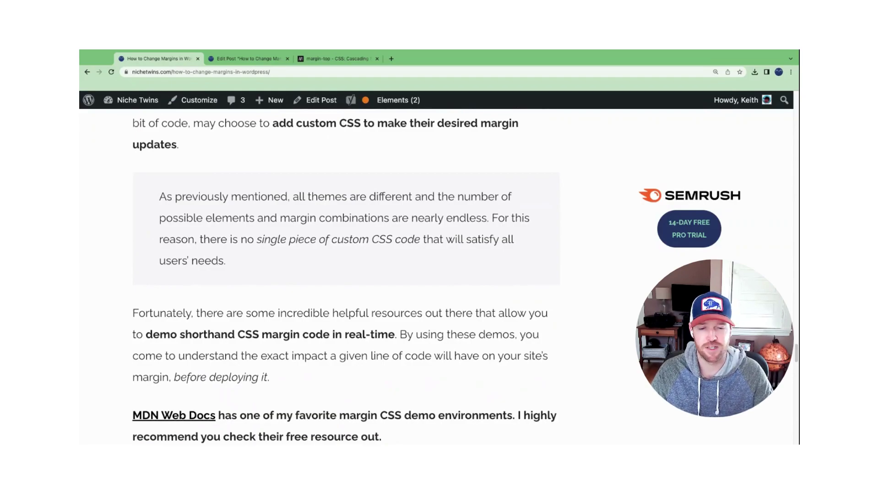
pyautogui.scroll(-5, 425, 286)
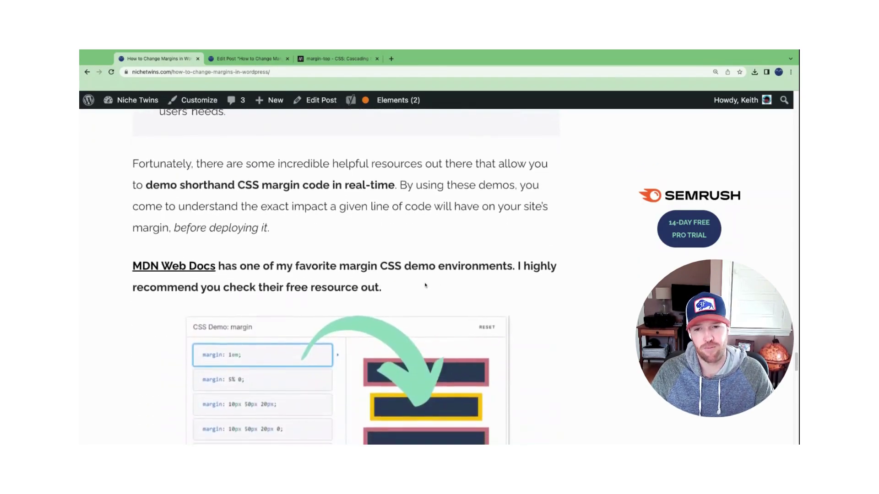
pyautogui.scroll(-2, 424, 285)
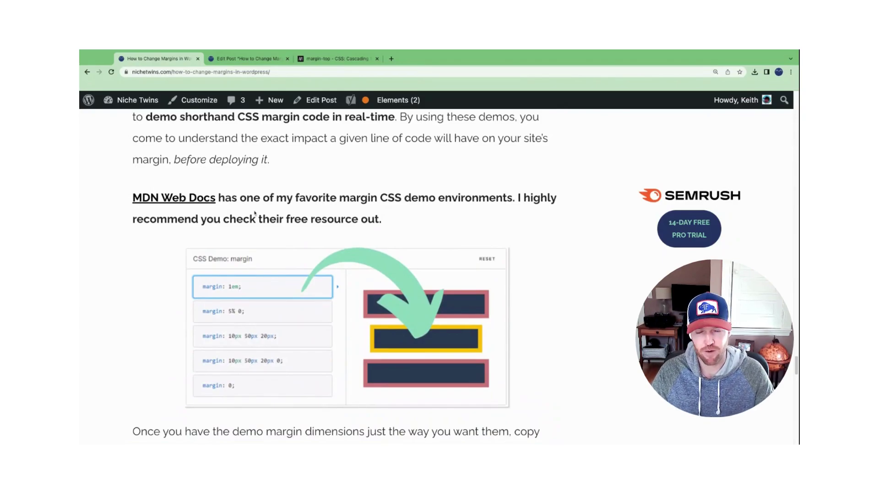
pyautogui.scroll(-1, 343, 274)
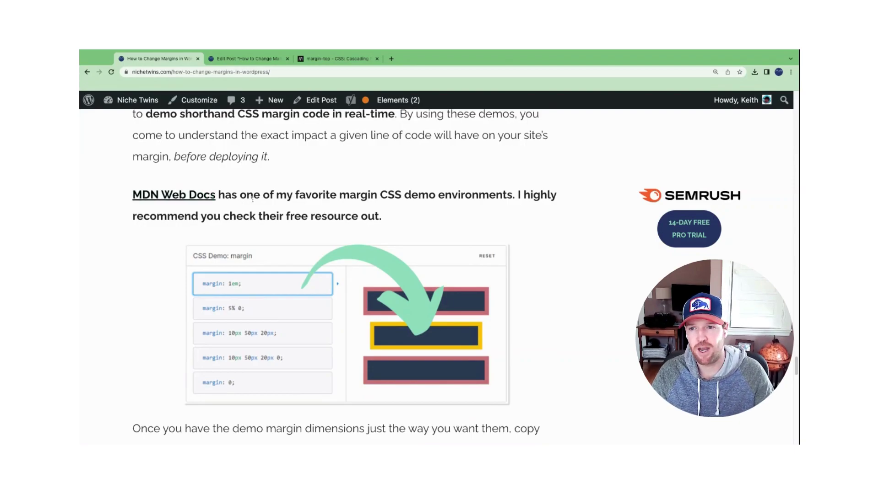
# Step: On MDN's margin-top page, change the third demo value to 50px, then scroll to Syntax
pyautogui.click(332, 61)
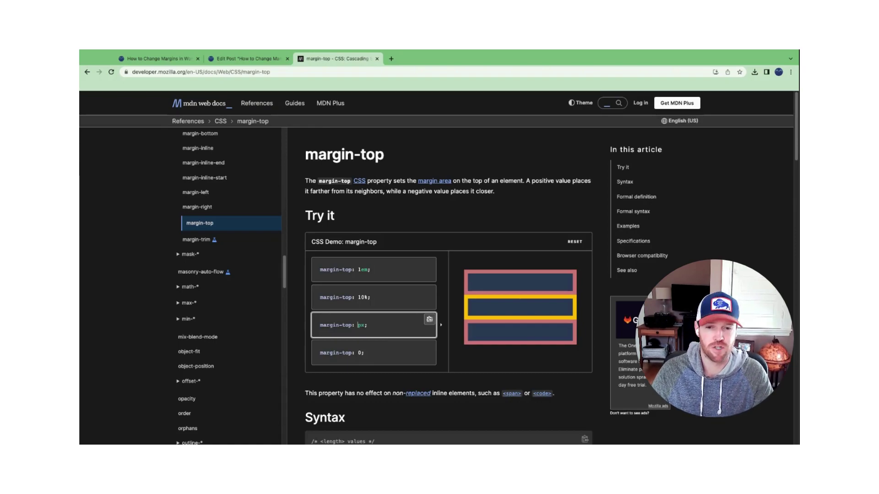
pyautogui.write('10')
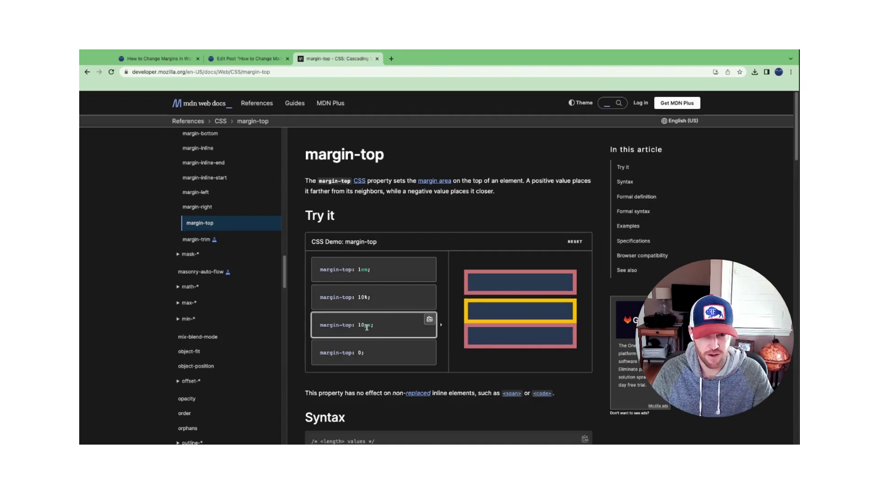
pyautogui.press('BackSpace')
pyautogui.press('BackSpace')
pyautogui.write('50')
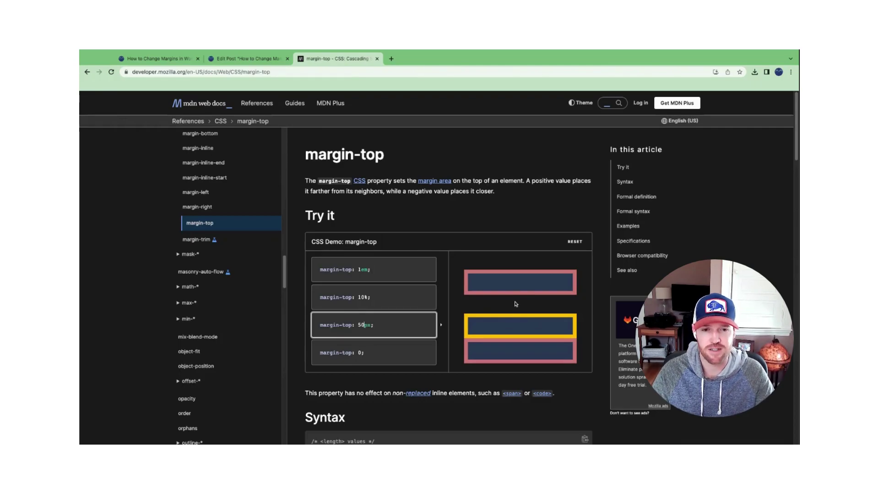
pyautogui.scroll(-2, 430, 291)
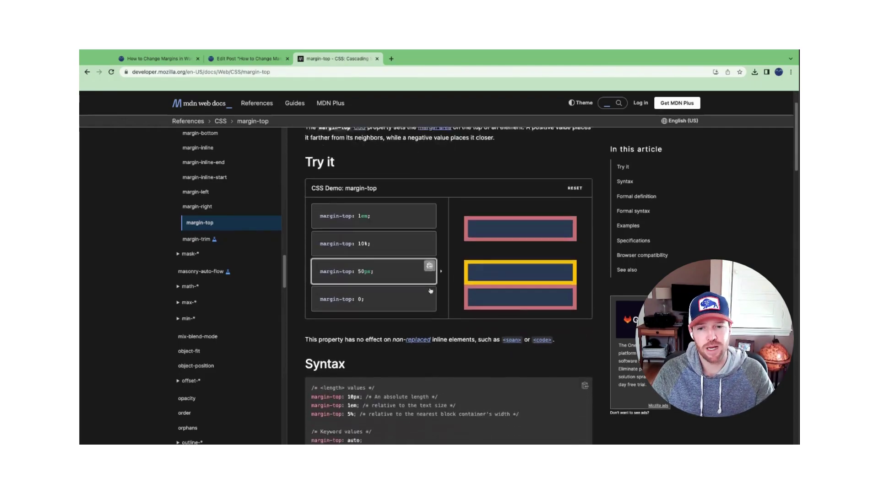
pyautogui.scroll(-5, 431, 291)
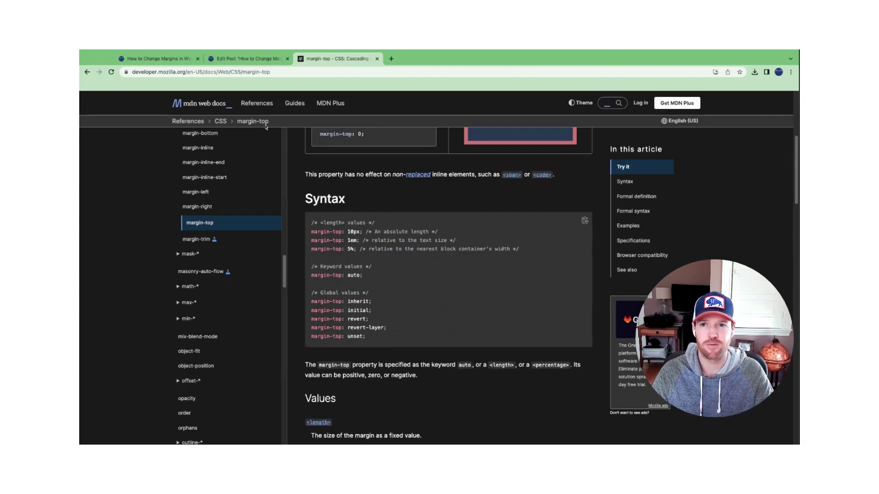
# Step: Return from the post editor to the Posts list and launch Appearance > Customize, scrolling its sections
pyautogui.click(243, 60)
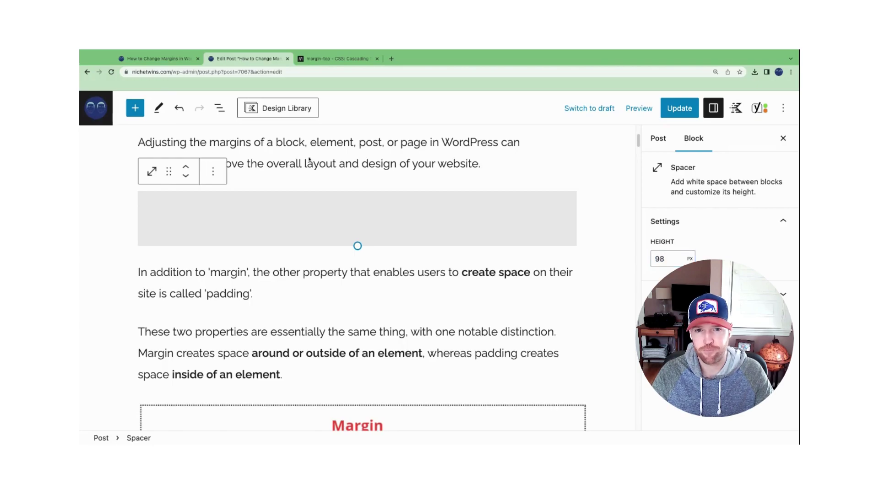
pyautogui.hotkey('alt', 'Left')
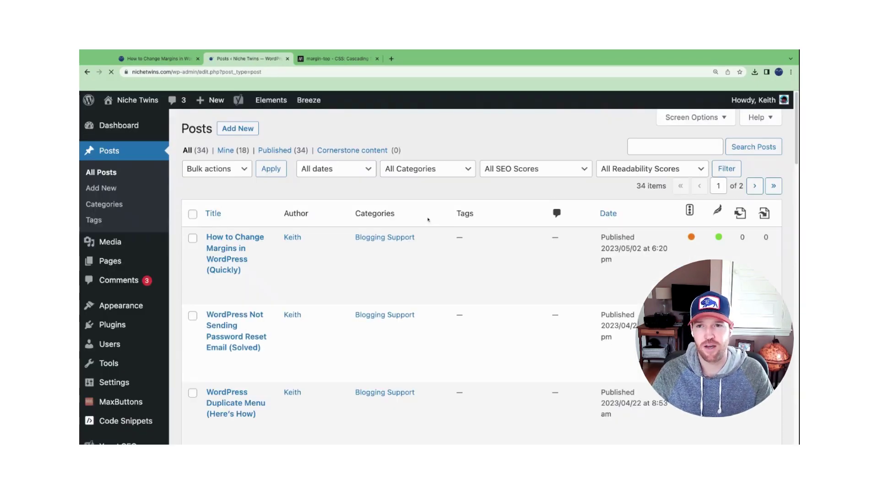
pyautogui.moveTo(143, 243)
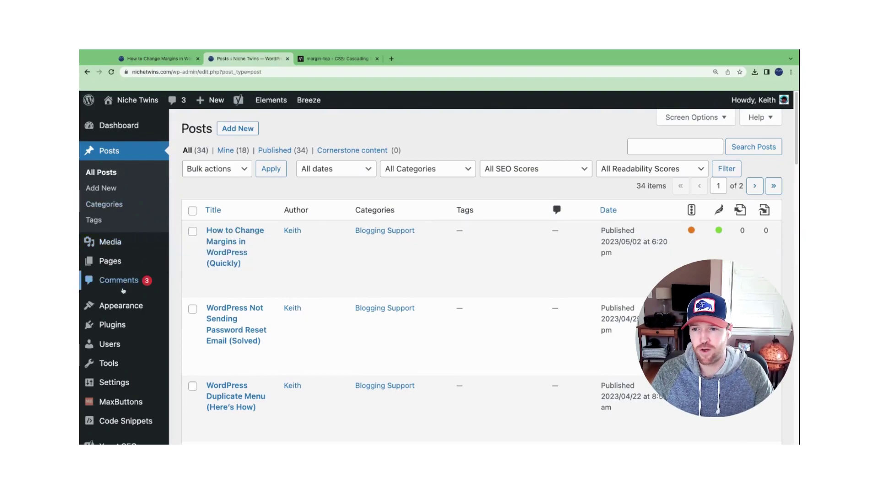
pyautogui.moveTo(123, 305)
pyautogui.click(193, 325)
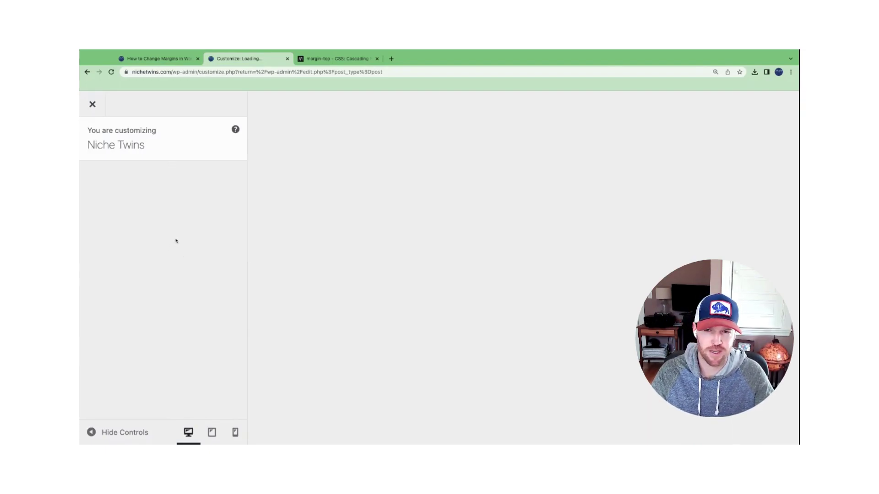
pyautogui.scroll(-3, 179, 345)
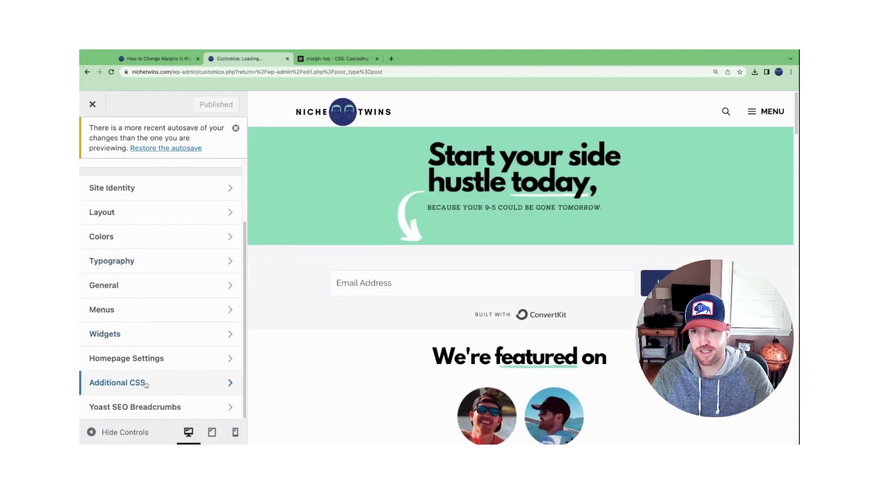
# Step: Show the Additional CSS panel with the site's existing custom margin rules
pyautogui.click(145, 385)
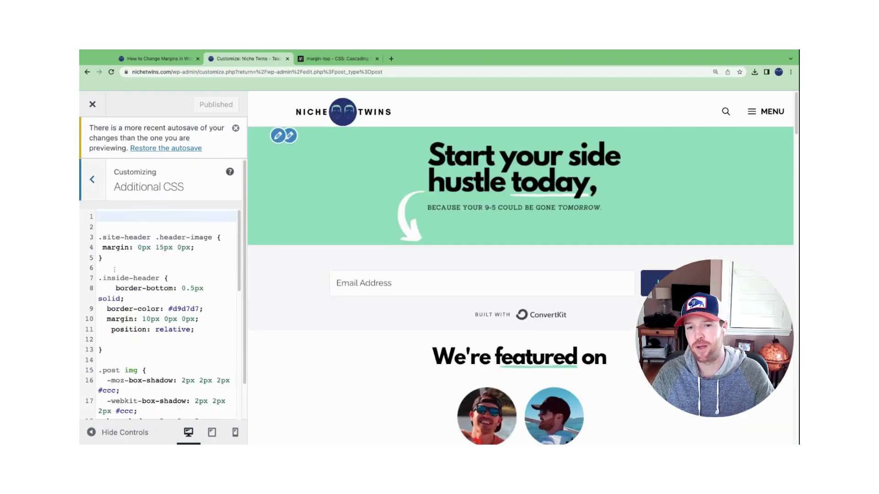